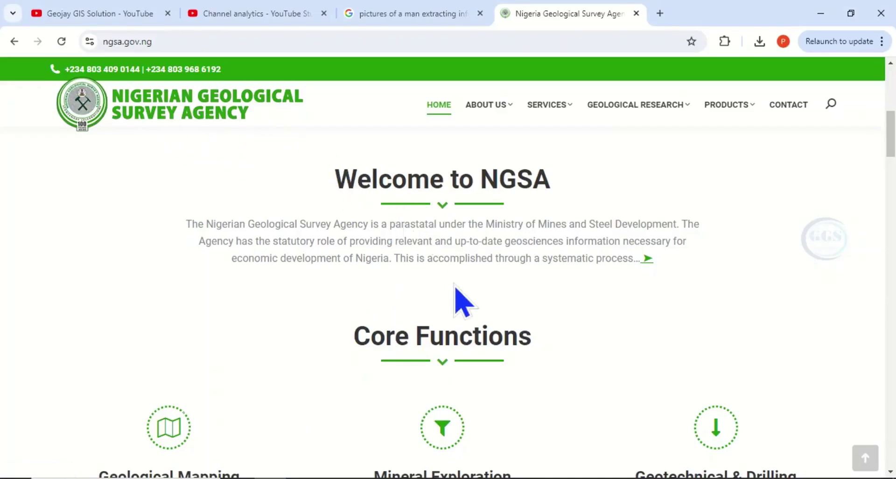
# Look through the core functions section on the Nigerian Geological Survey Agency home page.
pyautogui.scroll(-3, 455, 290)
pyautogui.scroll(-1, 455, 280)
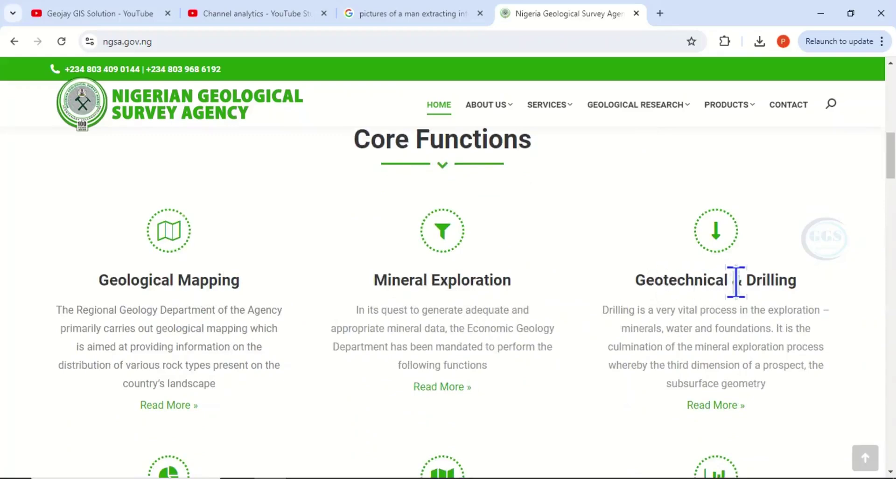
pyautogui.scroll(2, 430, 278)
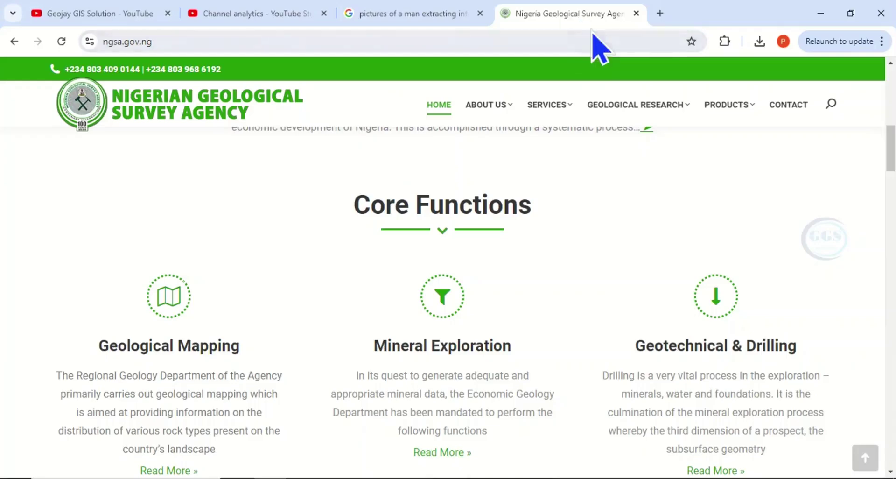
# Switch to the Nasarawa.jpg geological map image and examine its rock units, state boundaries and legend.
pyautogui.click(654, 422)
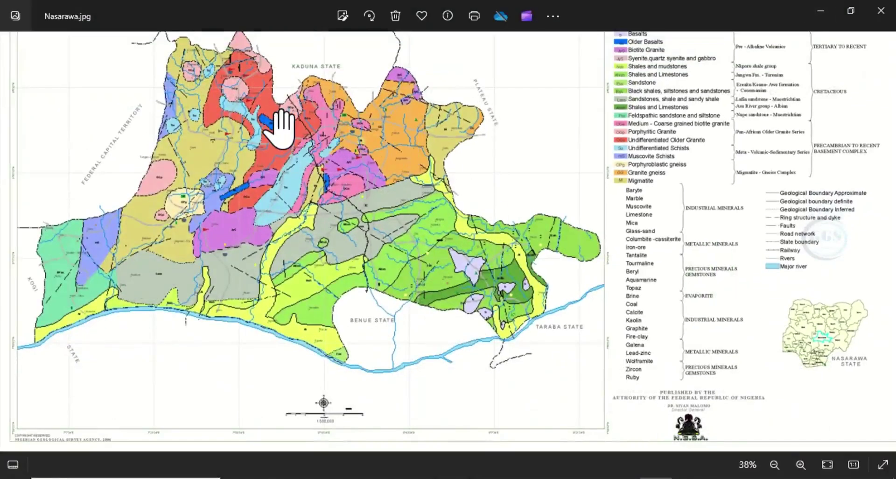
pyautogui.moveTo(277, 128); pyautogui.dragTo(294, 176)
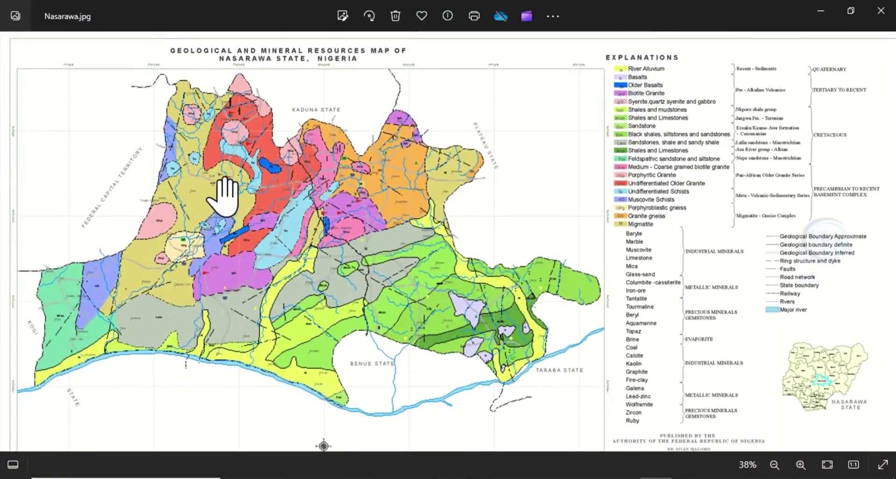
pyautogui.scroll(2, 226, 194)
pyautogui.moveTo(228, 262); pyautogui.dragTo(275, 198)
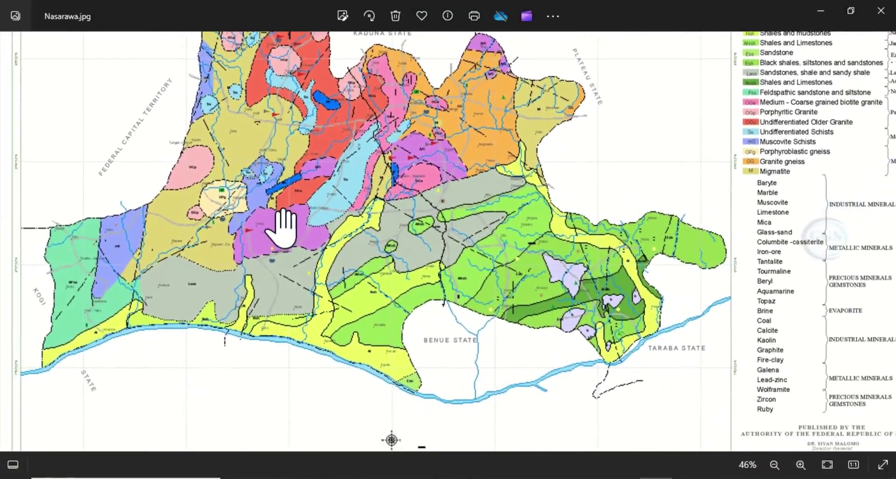
pyautogui.moveTo(290, 286); pyautogui.dragTo(296, 248)
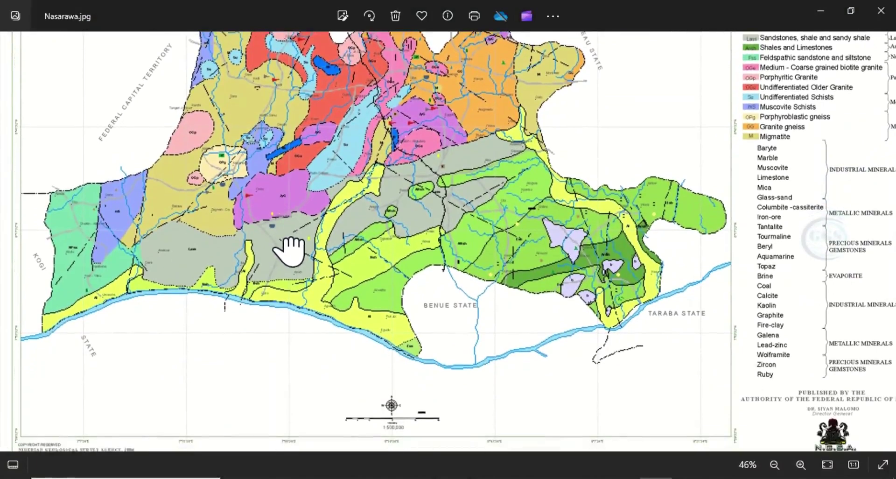
pyautogui.moveTo(448, 210); pyautogui.dragTo(441, 275)
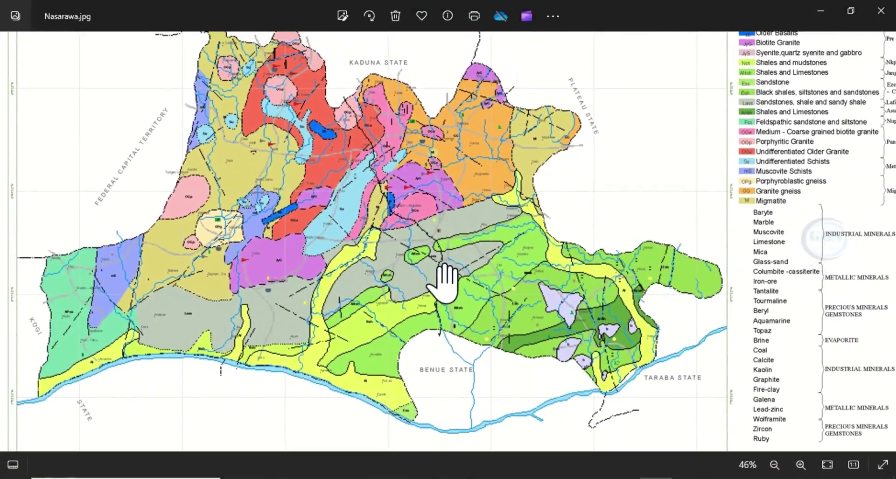
pyautogui.moveTo(439, 233); pyautogui.dragTo(436, 248)
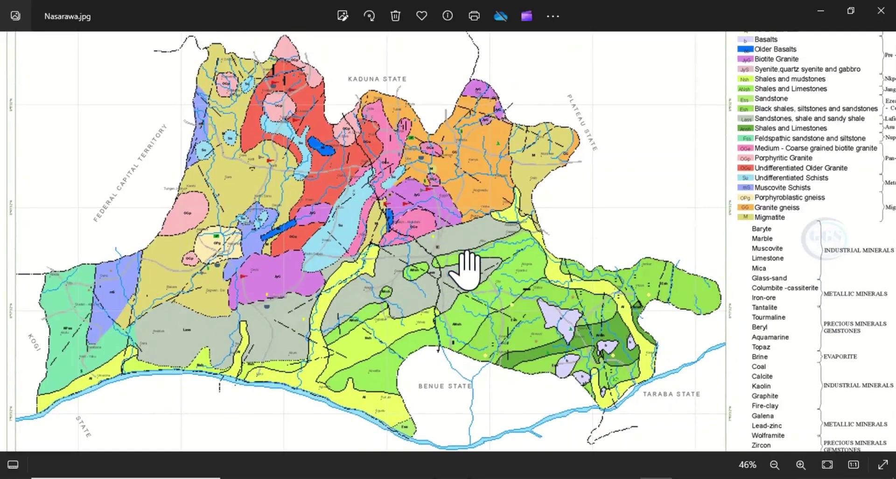
pyautogui.moveTo(466, 278); pyautogui.dragTo(453, 239)
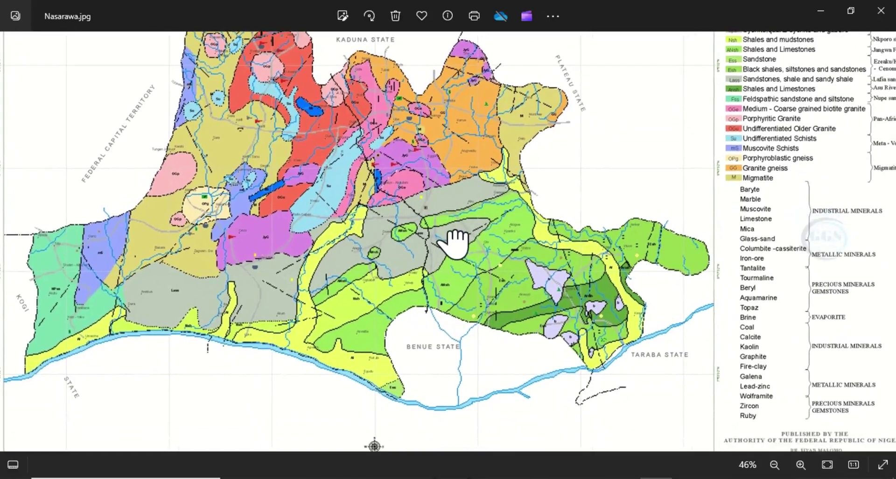
pyautogui.moveTo(553, 273); pyautogui.dragTo(565, 318)
pyautogui.moveTo(420, 294); pyautogui.dragTo(465, 288)
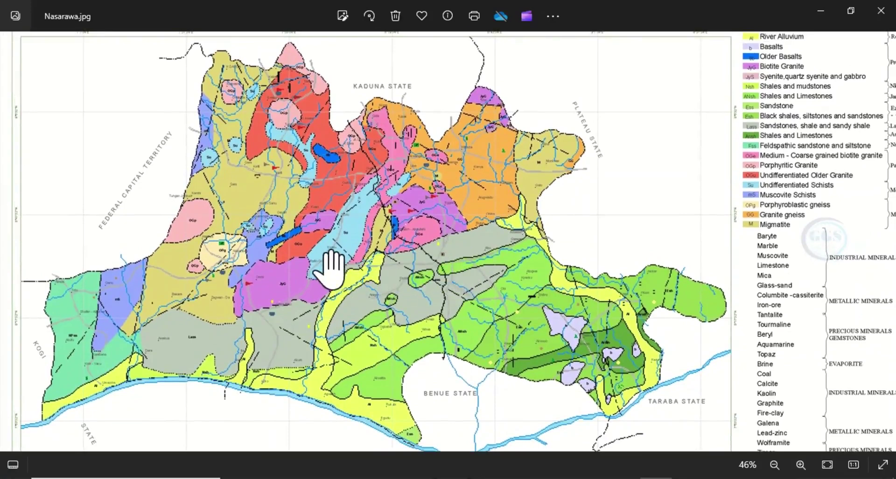
pyautogui.moveTo(322, 265); pyautogui.dragTo(369, 263)
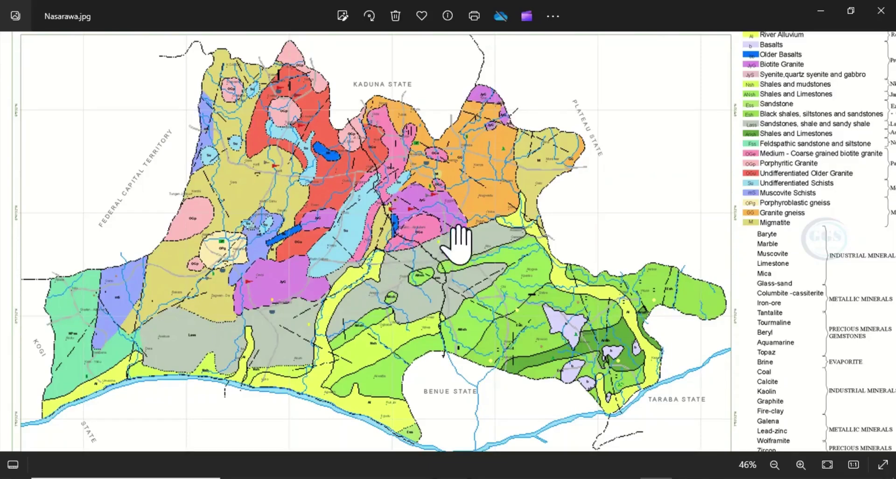
pyautogui.moveTo(536, 224)
pyautogui.mouseDown()
pyautogui.moveTo(537, 257)
pyautogui.moveTo(537, 234)
pyautogui.mouseUp()
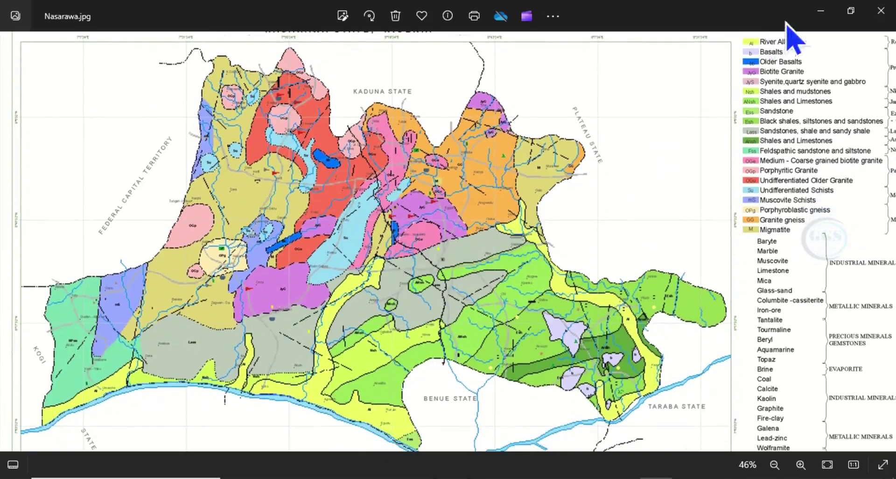
# Switch to ArcMap and inspect the Geology, Code and Area fields in the Nasarawa_Geology layer's attribute table.
pyautogui.click(821, 12)
pyautogui.moveTo(367, 476)
pyautogui.click(392, 460)
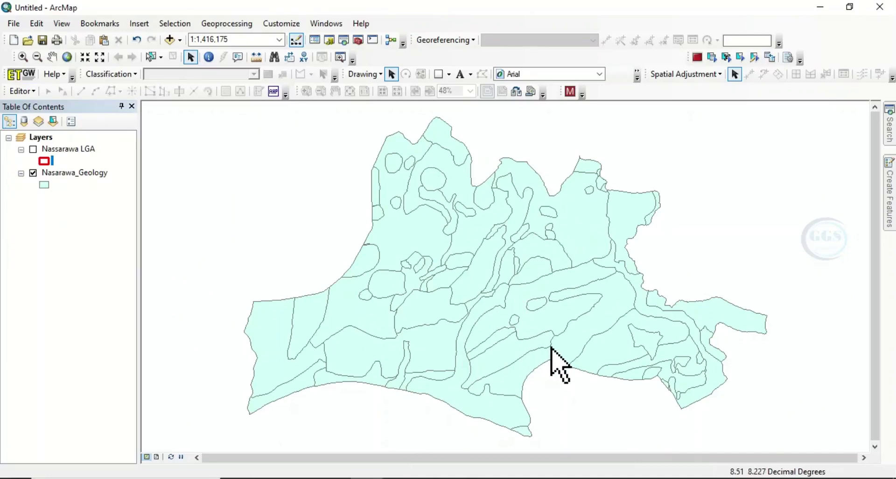
pyautogui.click(72, 174)
pyautogui.rightClick(70, 173)
pyautogui.click(120, 208)
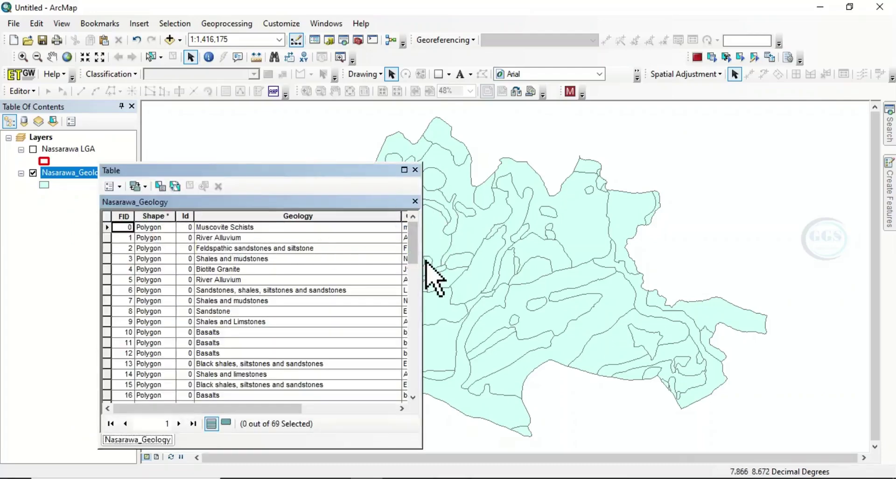
pyautogui.moveTo(423, 268); pyautogui.dragTo(601, 266)
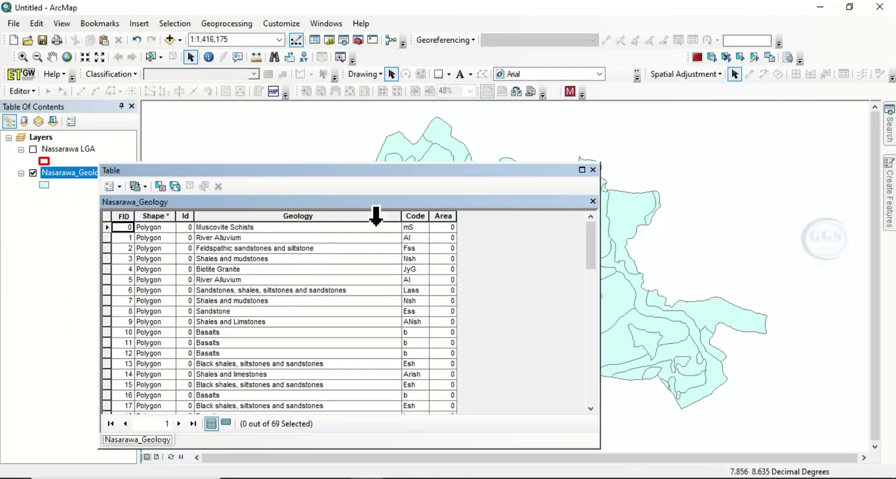
pyautogui.click(594, 170)
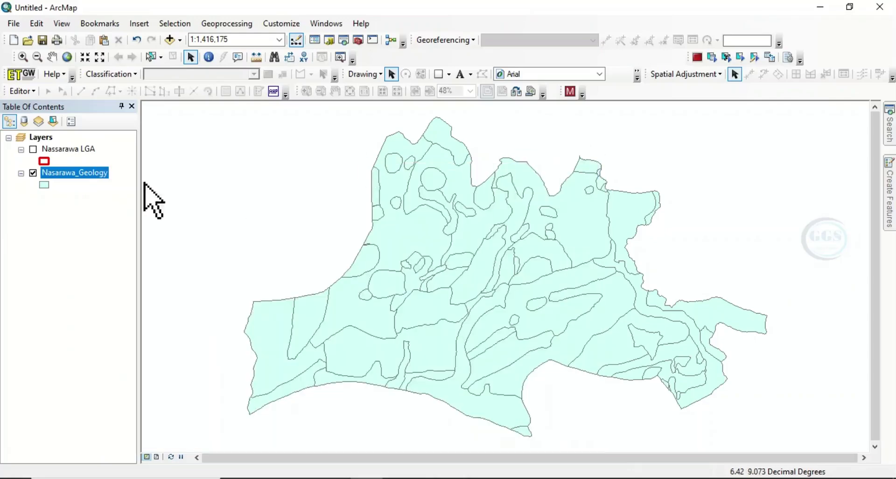
# Symbolize the Nasarawa_Geology layer by unique values of the Geology field, adding all values and excluding the all other values class.
pyautogui.rightClick(63, 172)
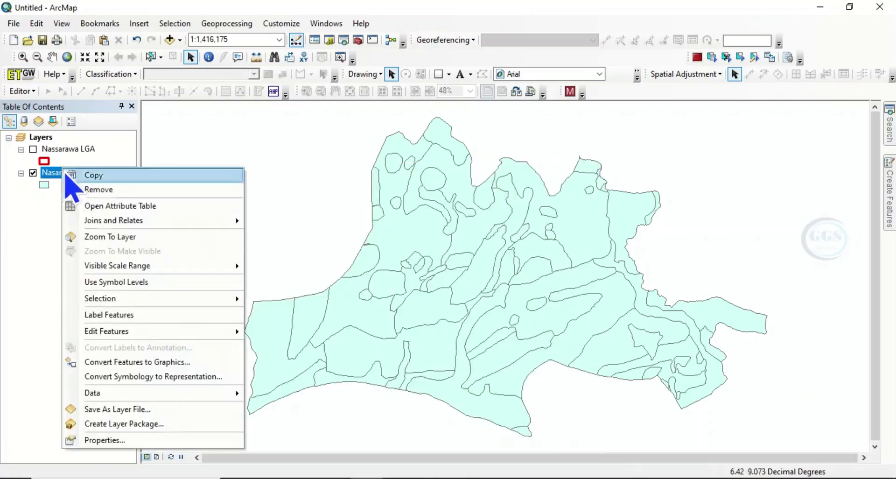
pyautogui.click(104, 440)
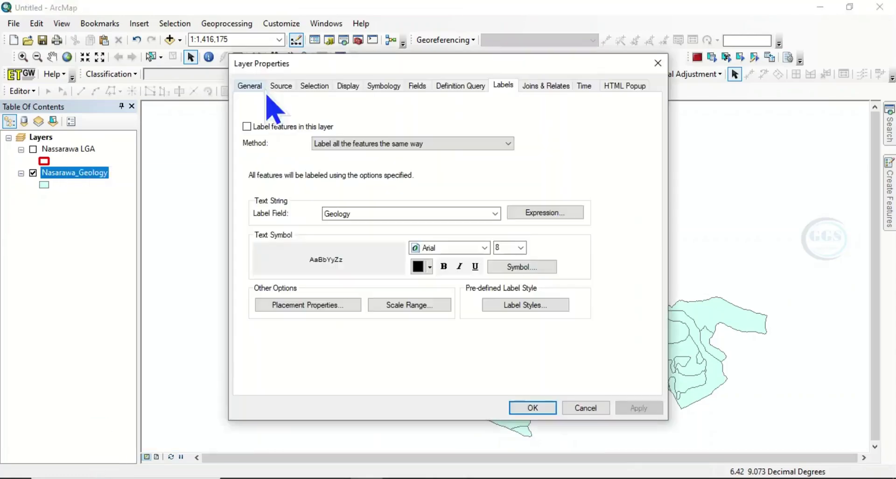
pyautogui.click(390, 90)
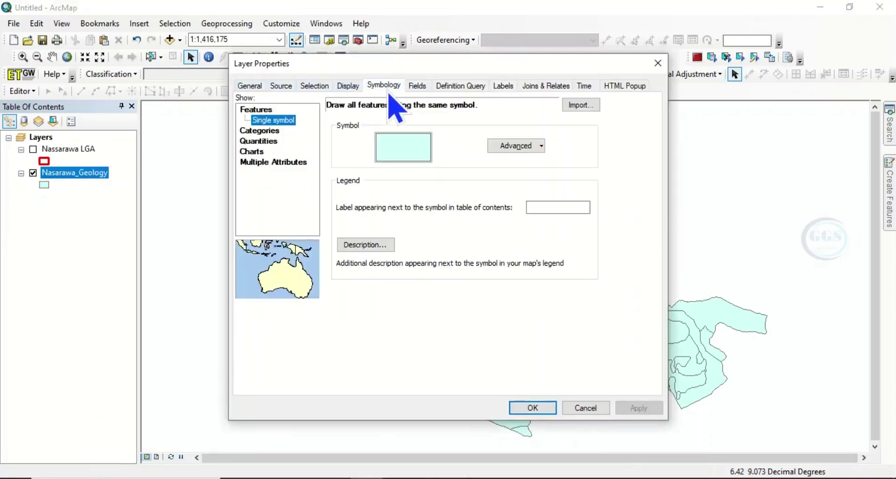
pyautogui.click(266, 133)
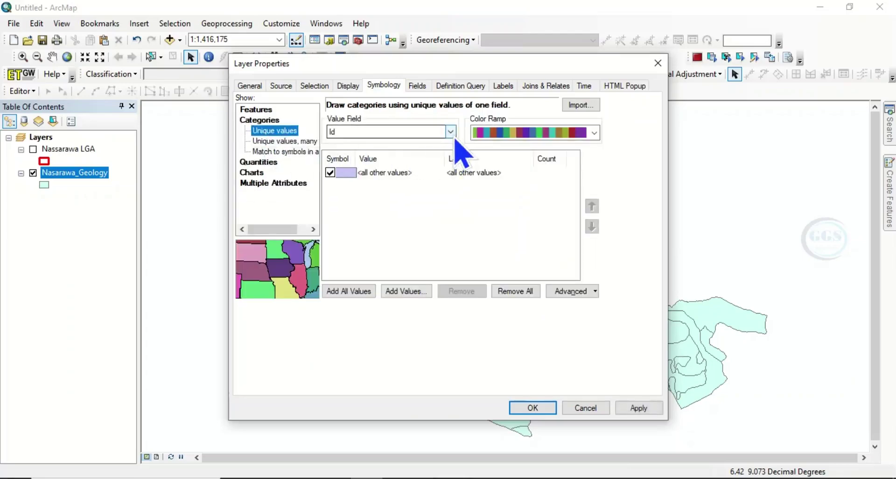
pyautogui.click(452, 134)
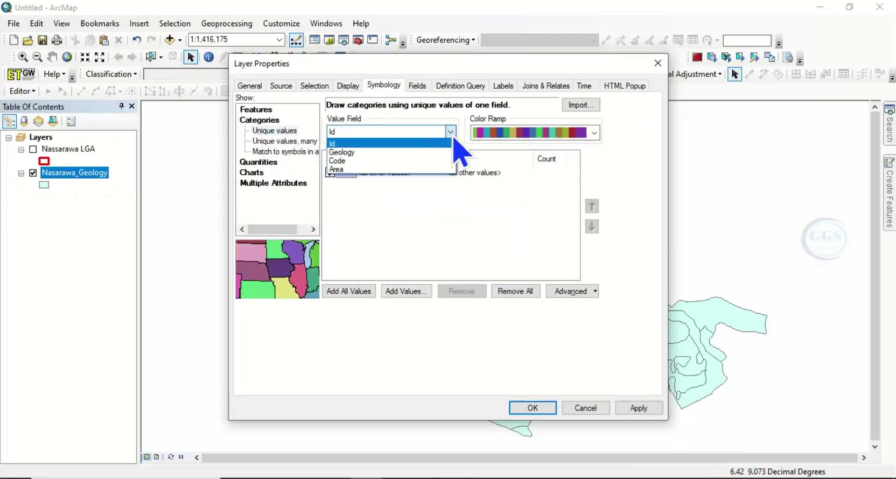
pyautogui.click(345, 153)
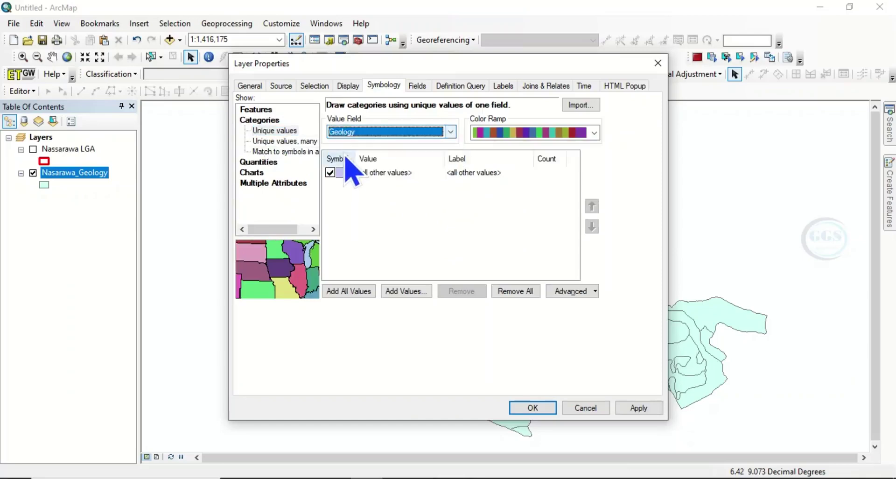
pyautogui.click(345, 296)
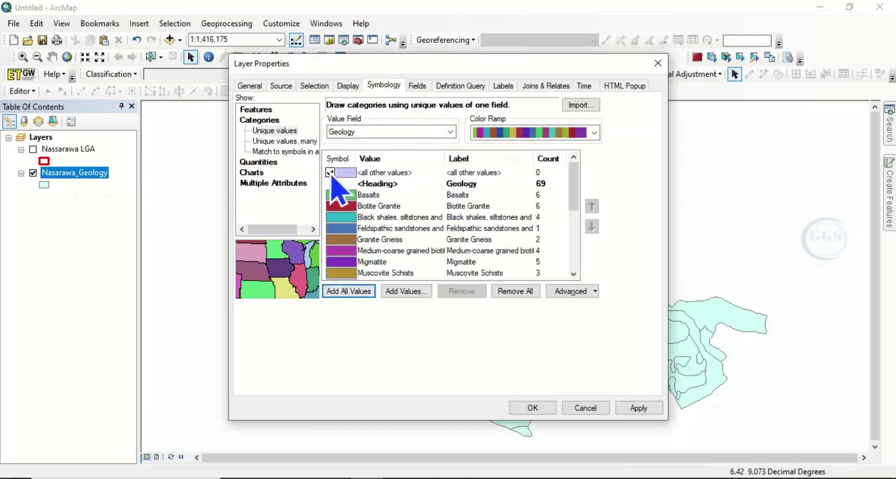
pyautogui.click(330, 172)
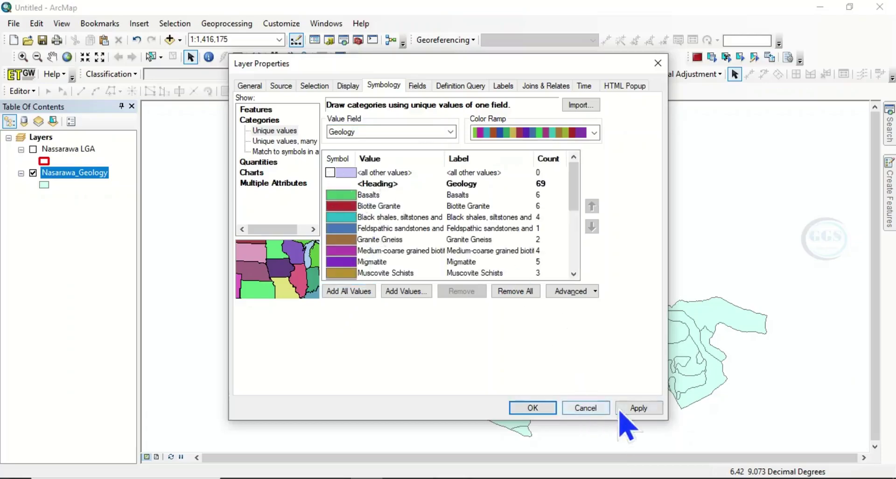
pyautogui.click(536, 413)
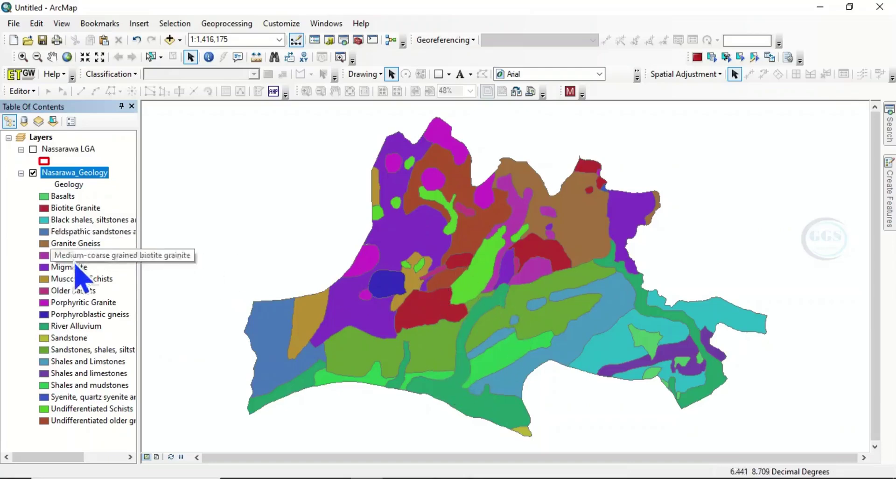
# Change the Nasarawa_Geology layer's unique-value symbology to the Code field and add all its values.
pyautogui.rightClick(77, 177)
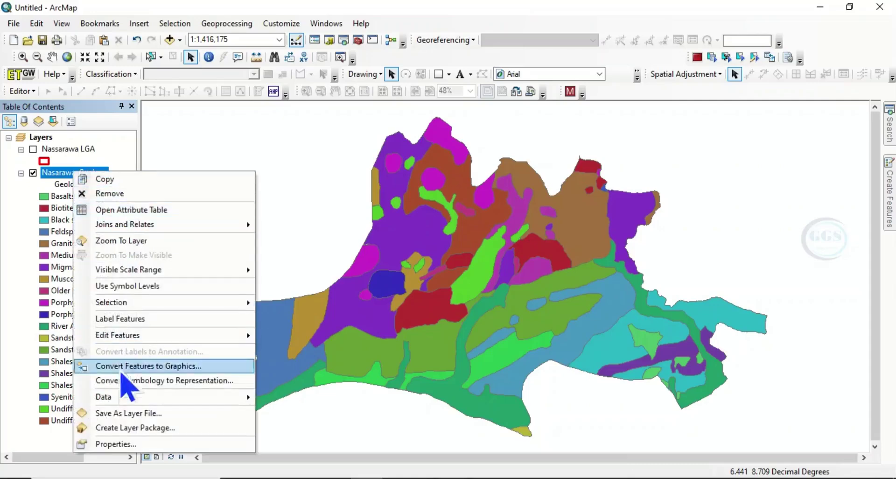
pyautogui.click(123, 444)
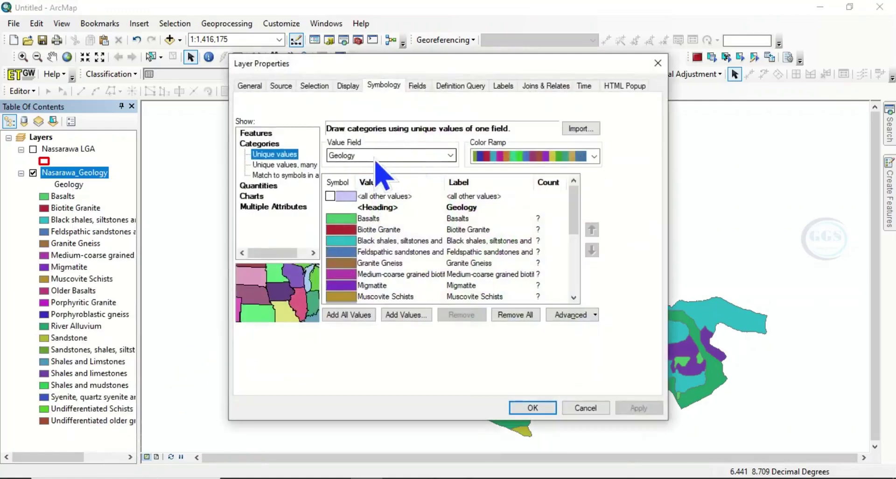
pyautogui.click(450, 156)
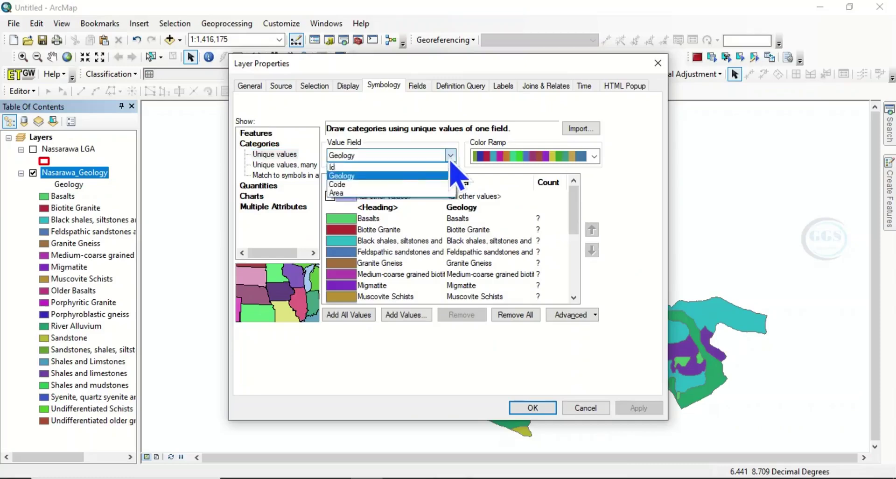
pyautogui.click(350, 187)
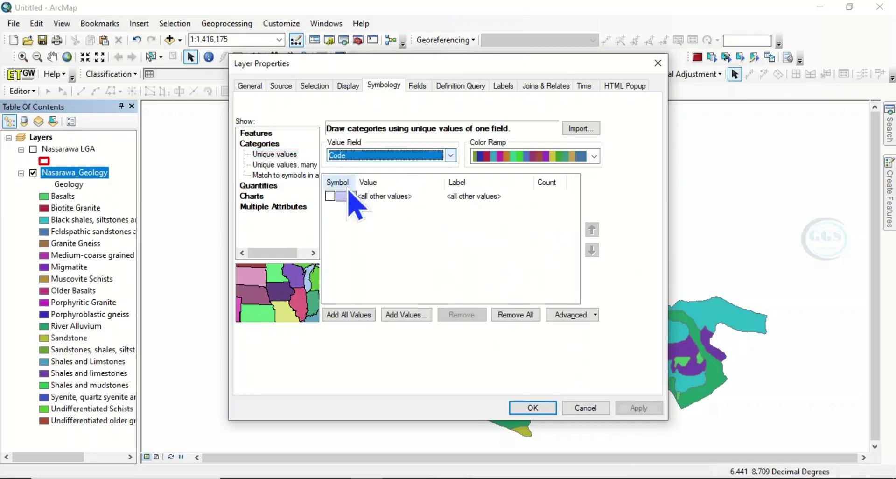
pyautogui.click(348, 317)
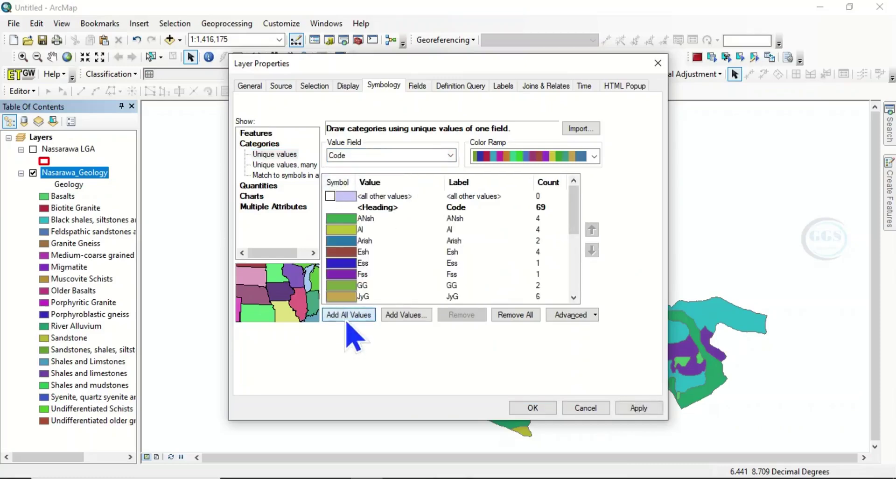
pyautogui.click(534, 408)
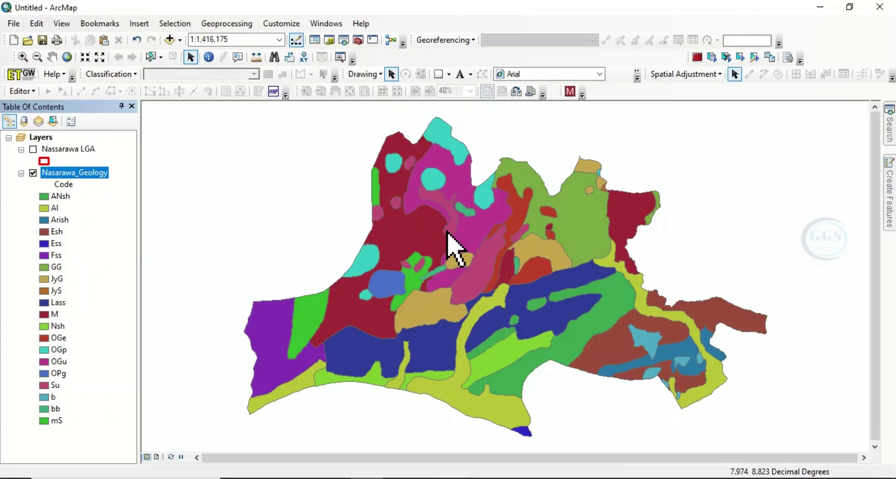
# Display the Nassarawa LGA boundary layer over the geology map.
pyautogui.scroll(-2, 488, 359)
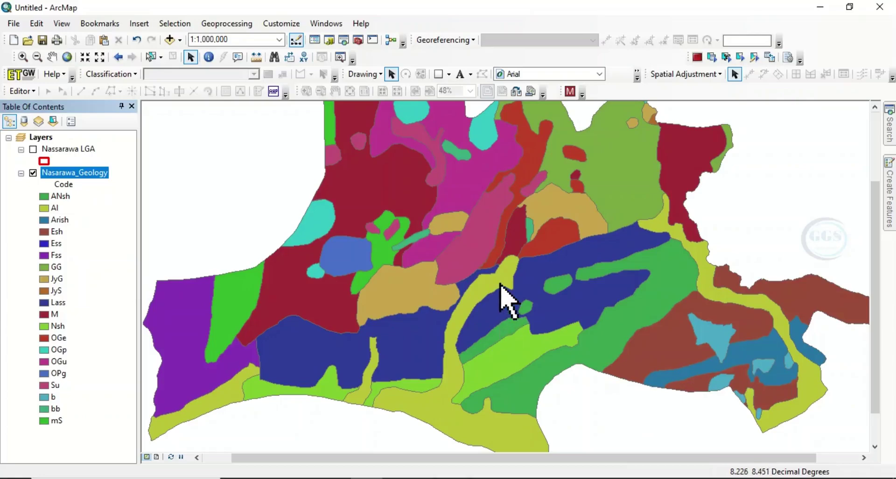
pyautogui.scroll(1, 500, 294)
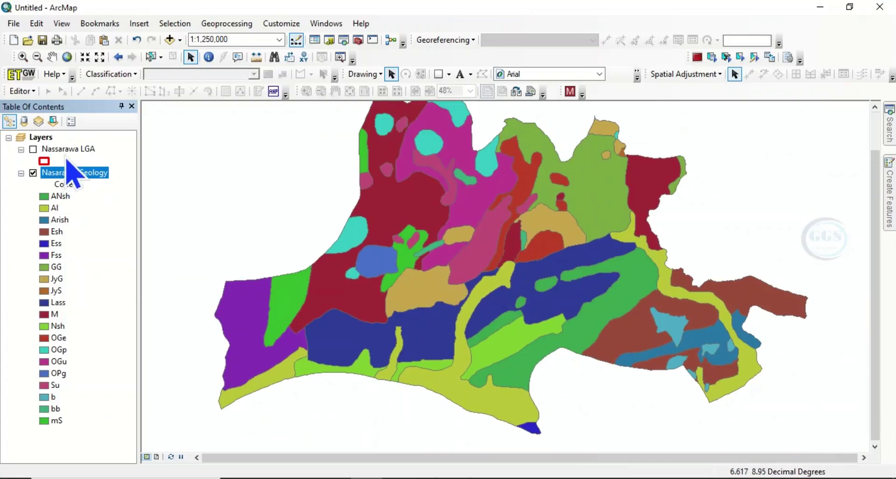
pyautogui.click(33, 150)
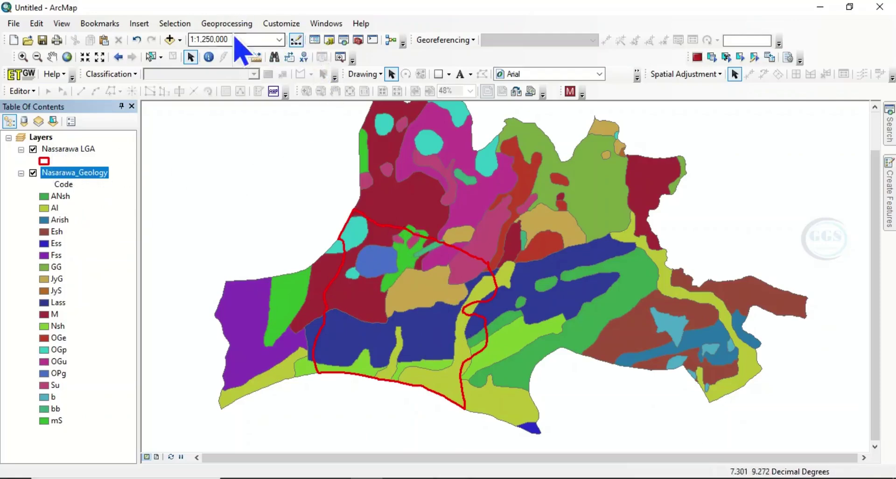
# Clip the Nasarawa_Geology layer to the Nassarawa LGA boundary, saving the output as Geology in the EXERCISE folder.
pyautogui.click(227, 24)
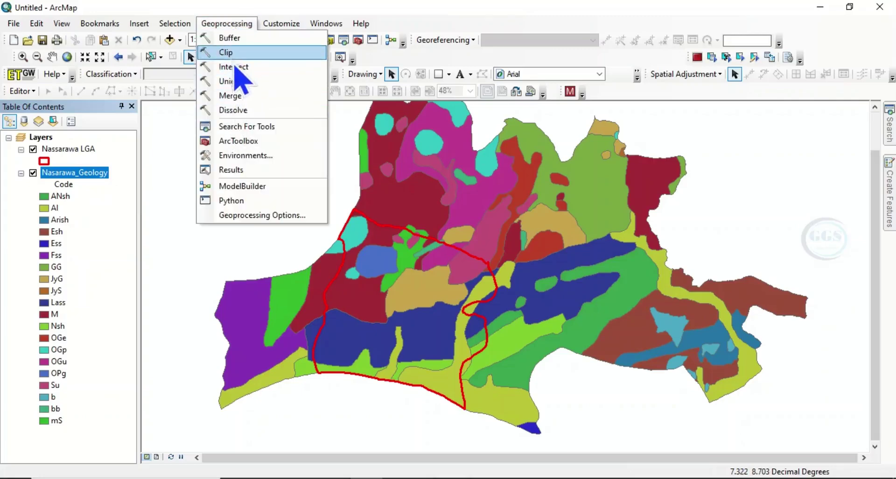
pyautogui.click(229, 53)
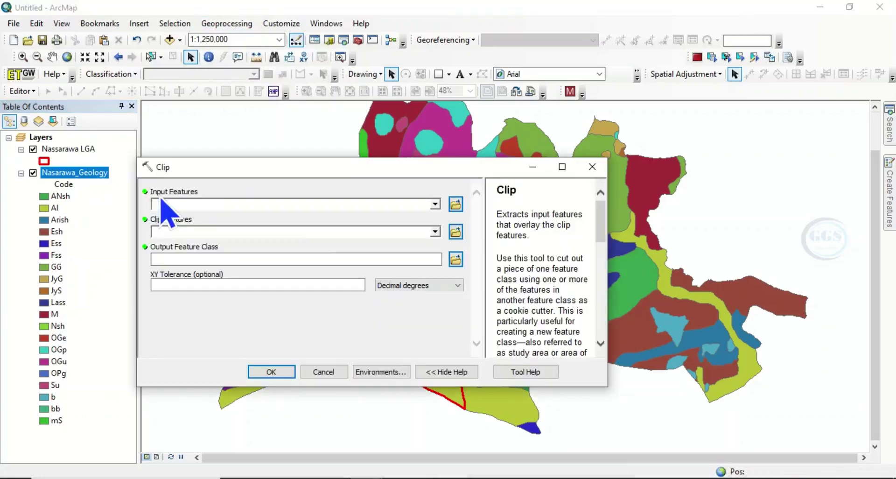
pyautogui.click(435, 206)
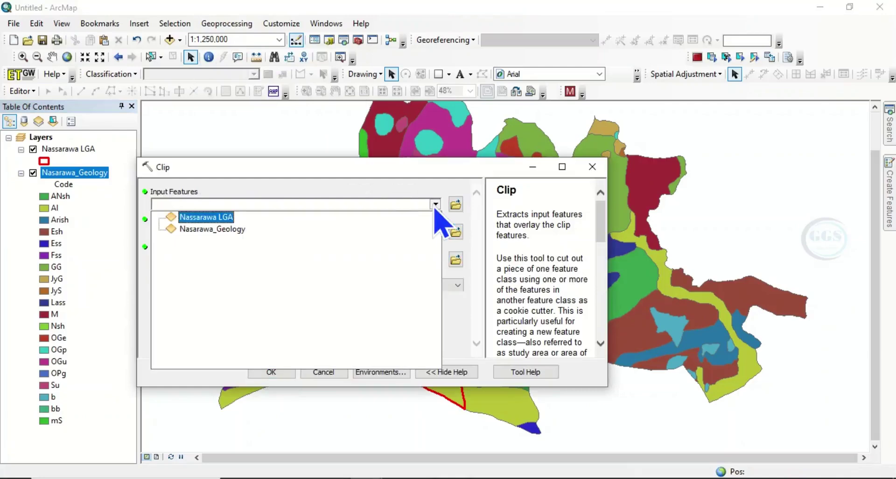
pyautogui.click(225, 234)
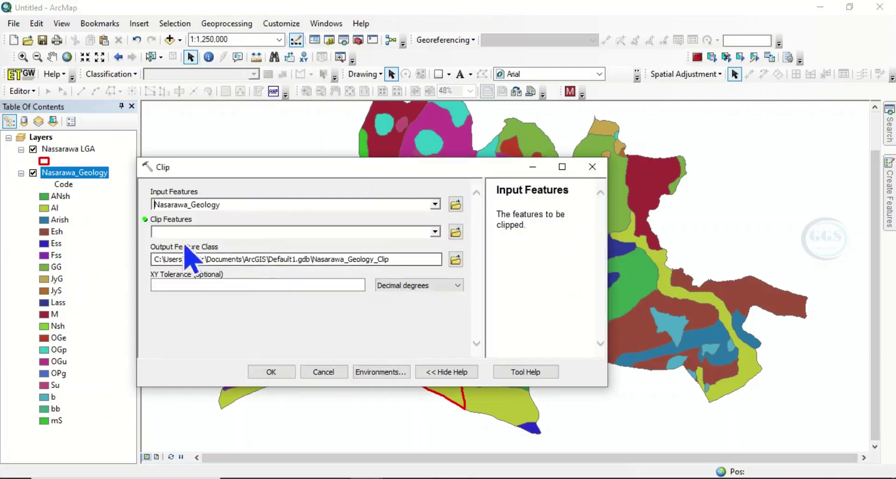
pyautogui.click(435, 231)
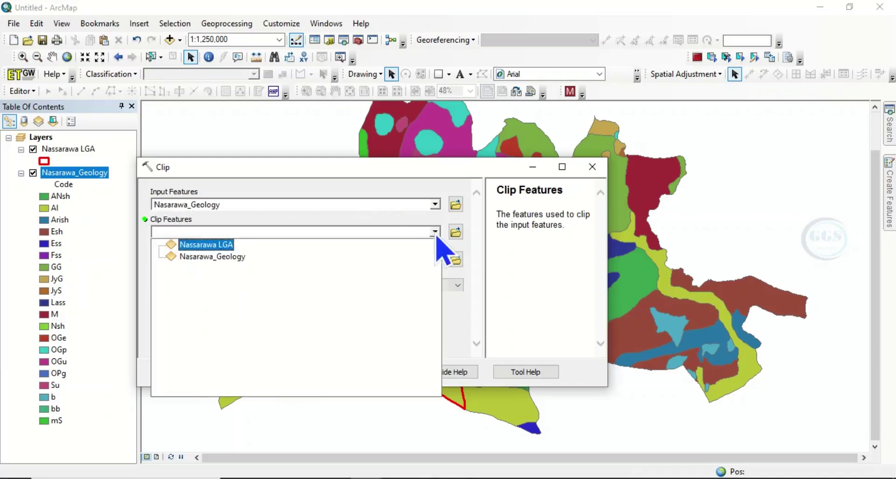
pyautogui.click(211, 245)
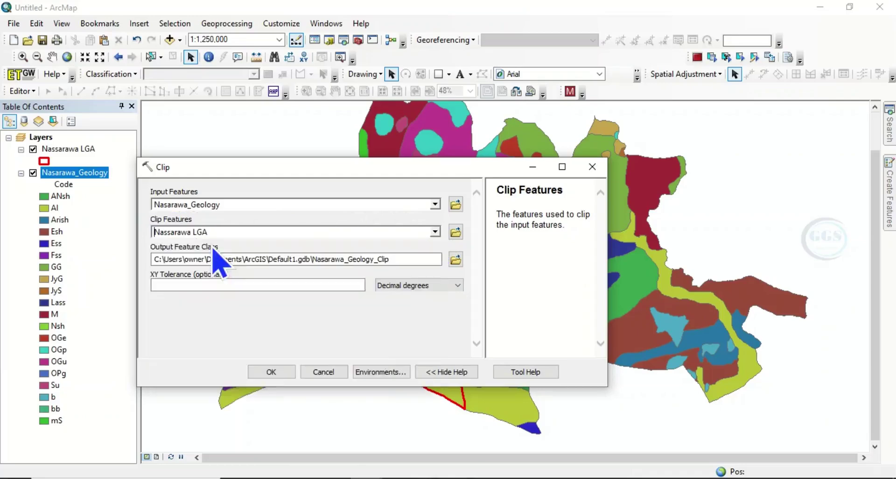
pyautogui.click(456, 260)
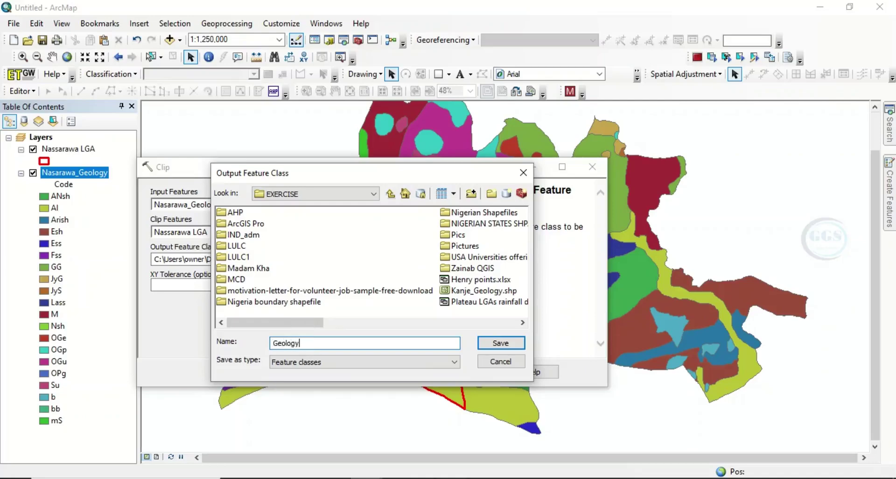
pyautogui.click(500, 345)
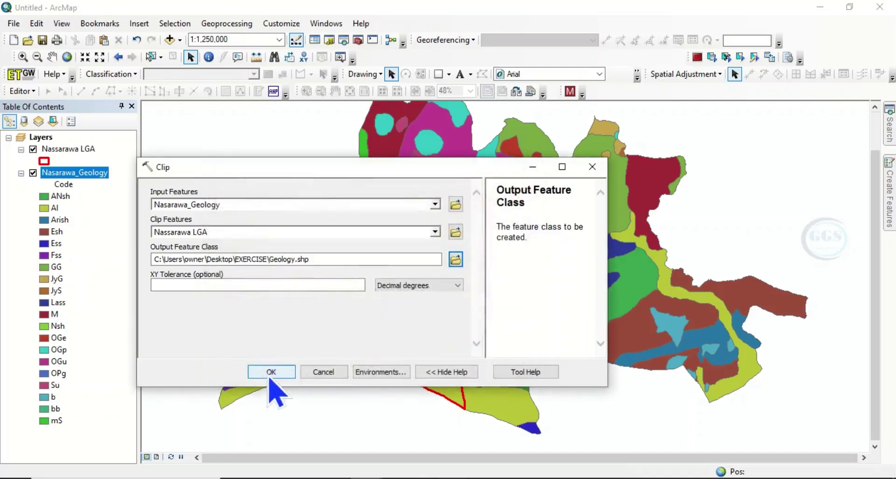
pyautogui.click(272, 372)
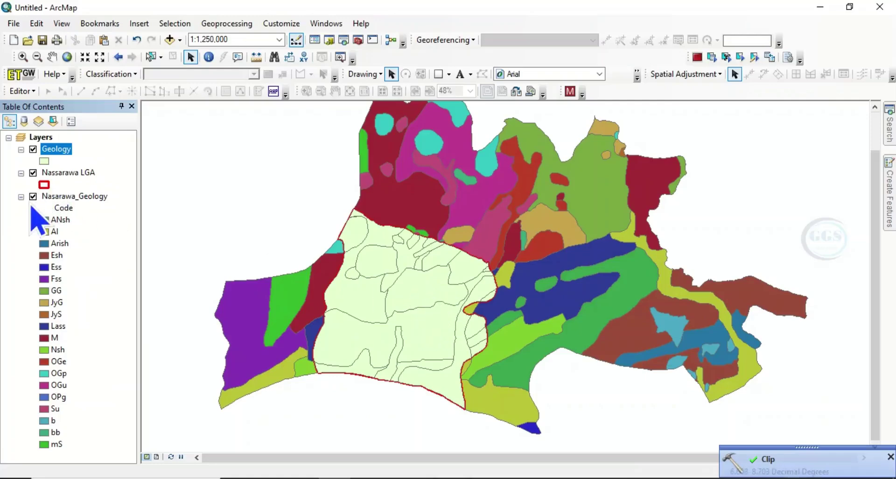
# Hide the Nasarawa_Geology layer and symbolize the clipped Geology layer by unique values of the Geology field, adding all values.
pyautogui.click(33, 196)
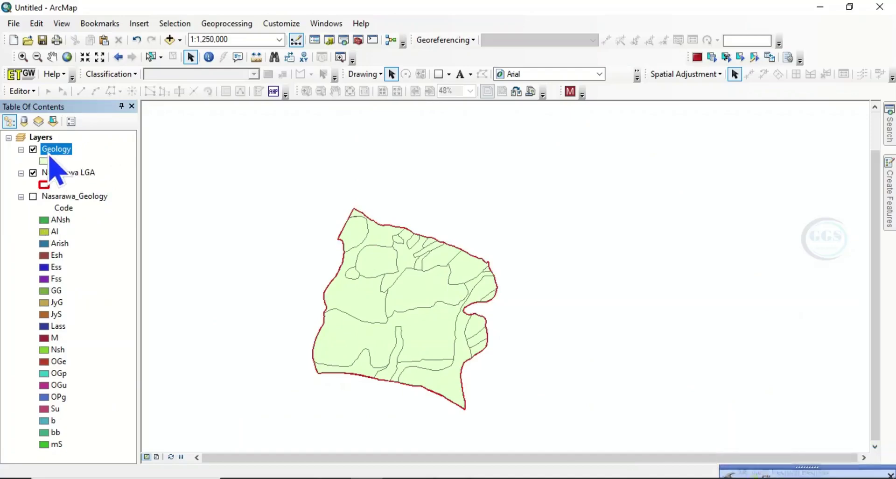
pyautogui.rightClick(51, 154)
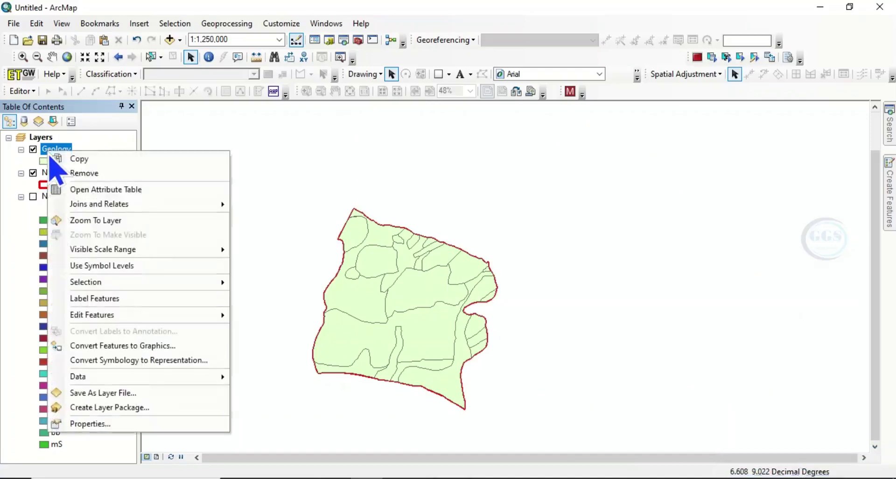
pyautogui.click(88, 424)
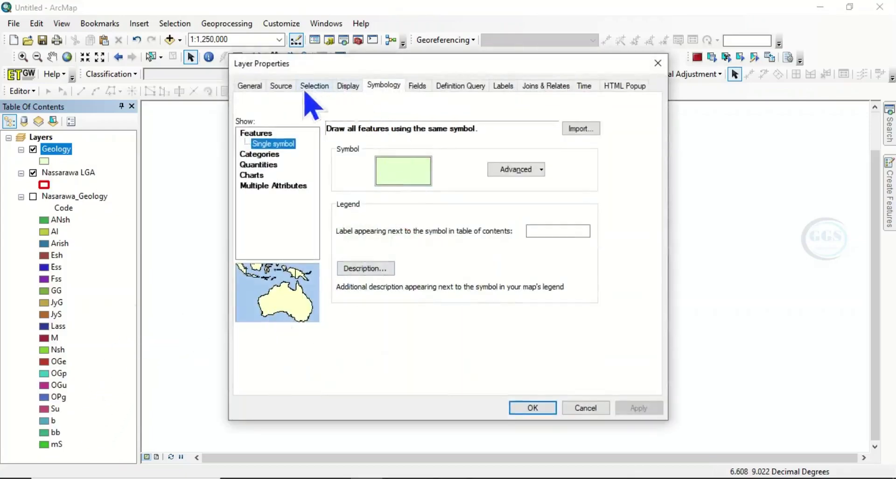
pyautogui.click(262, 154)
pyautogui.click(450, 155)
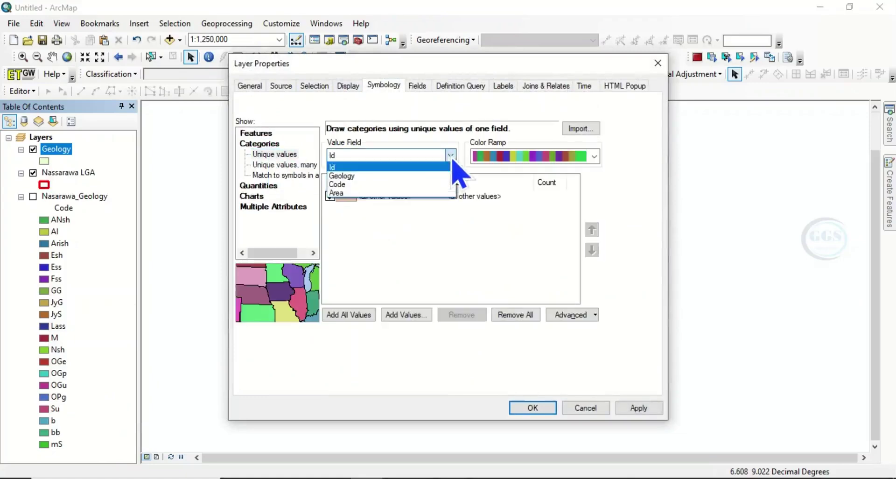
pyautogui.click(350, 175)
pyautogui.click(344, 315)
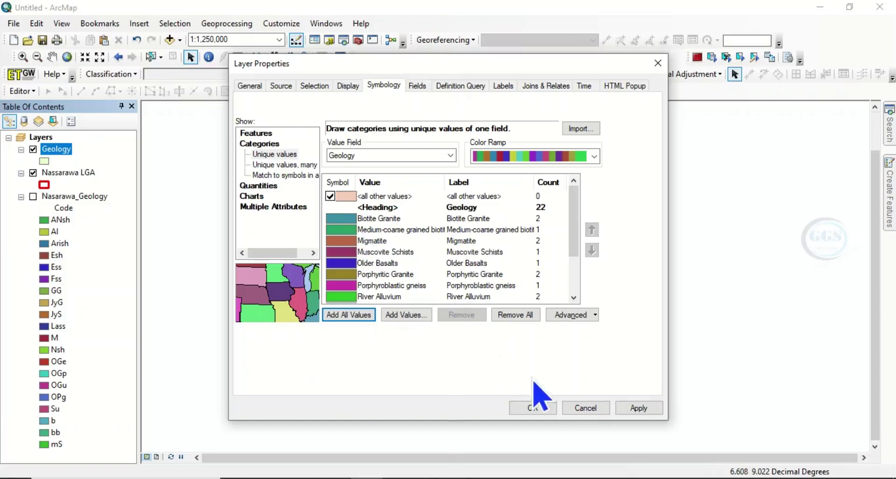
pyautogui.click(532, 408)
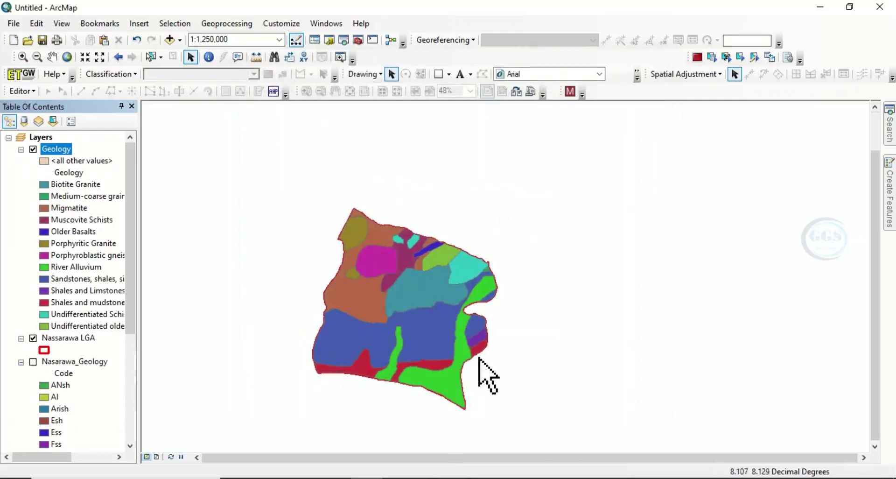
# Zoom to the clipped Geology layer and apply the Landscape template.mxd to its map layout.
pyautogui.rightClick(47, 149)
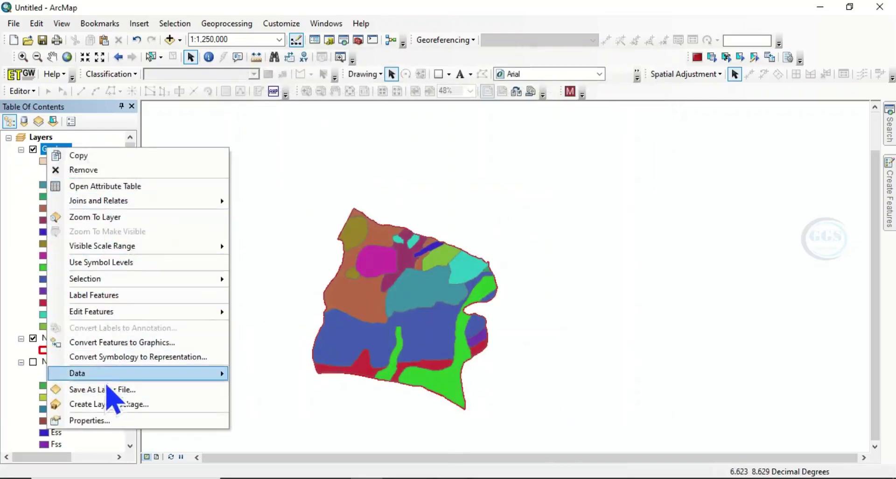
pyautogui.click(96, 218)
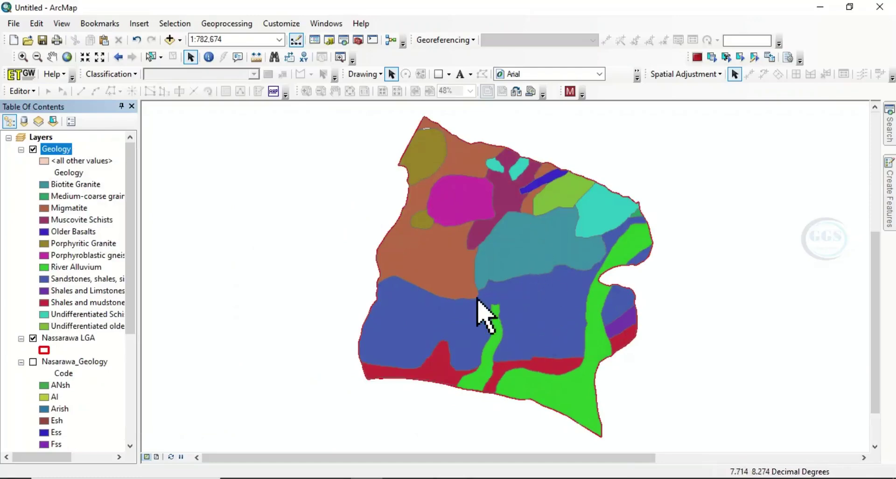
pyautogui.click(147, 457)
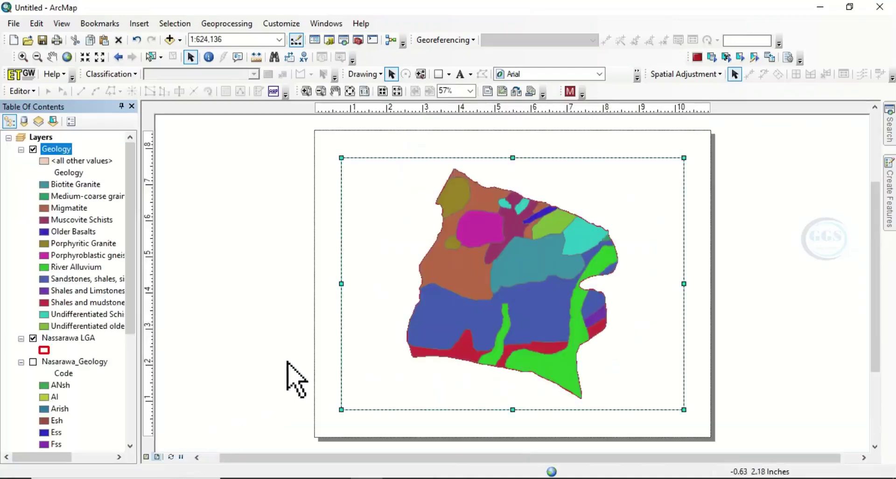
pyautogui.click(518, 92)
pyautogui.click(425, 219)
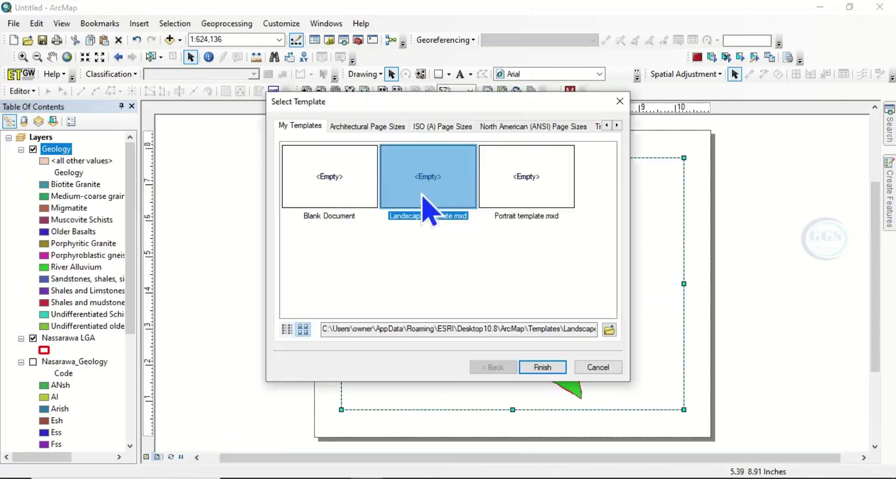
pyautogui.click(547, 374)
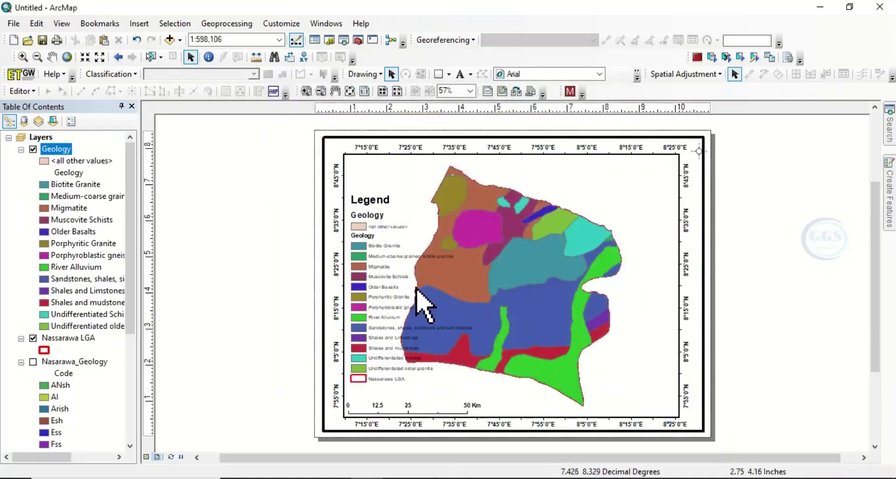
# Select the legend in the map layout for editing.
pyautogui.click(380, 273)
pyautogui.click(378, 263)
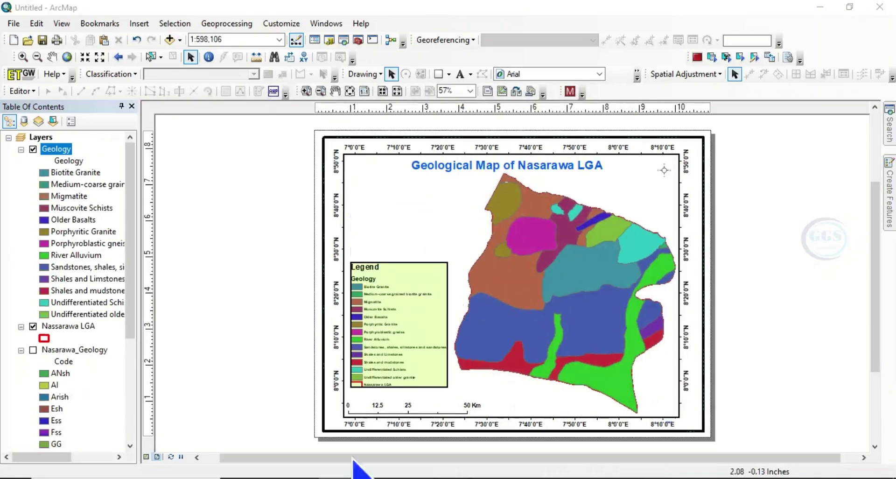